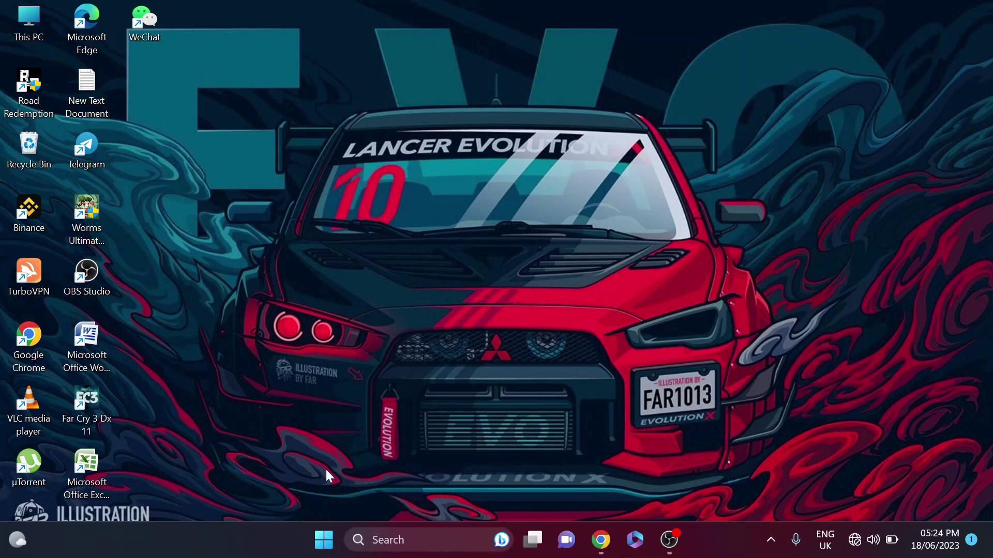
Go to Settings > Privacy & security > Windows Security
left_click(330, 536)
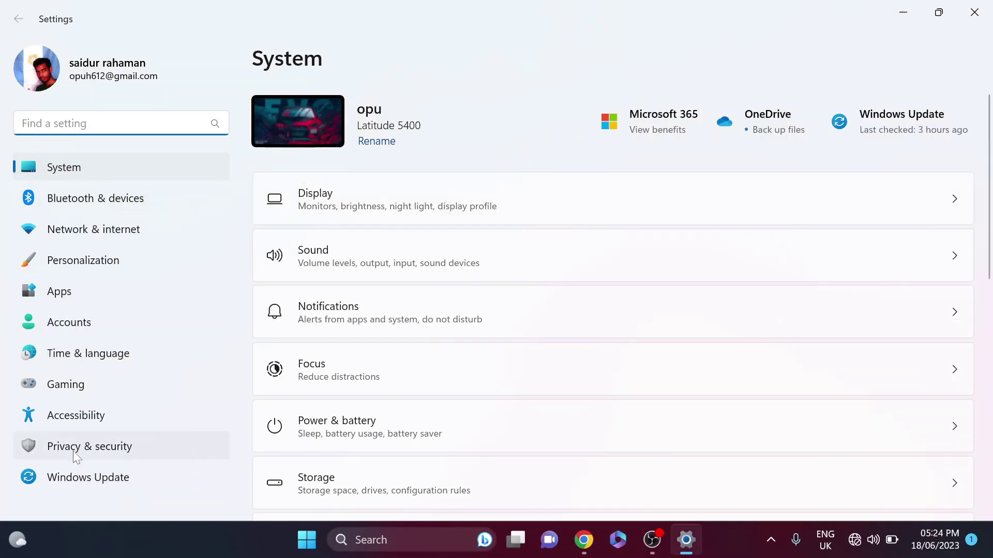
left_click(119, 455)
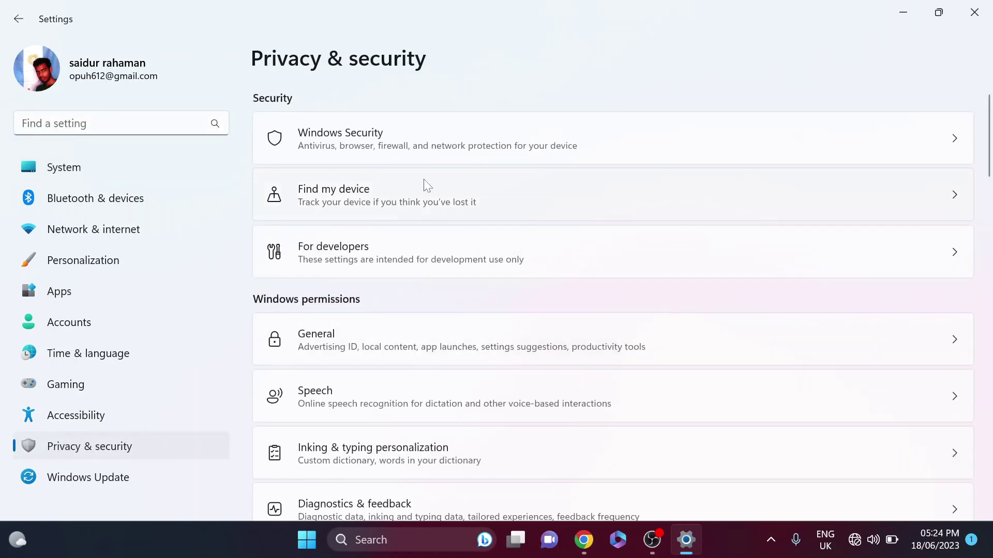
left_click(413, 153)
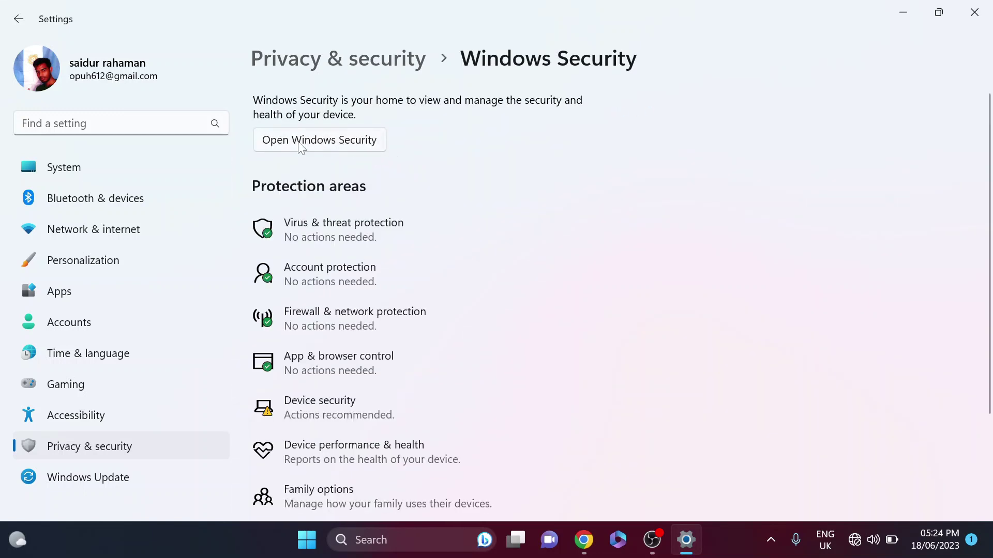
Launch the Windows Security app and go to its Device security section
left_click(346, 147)
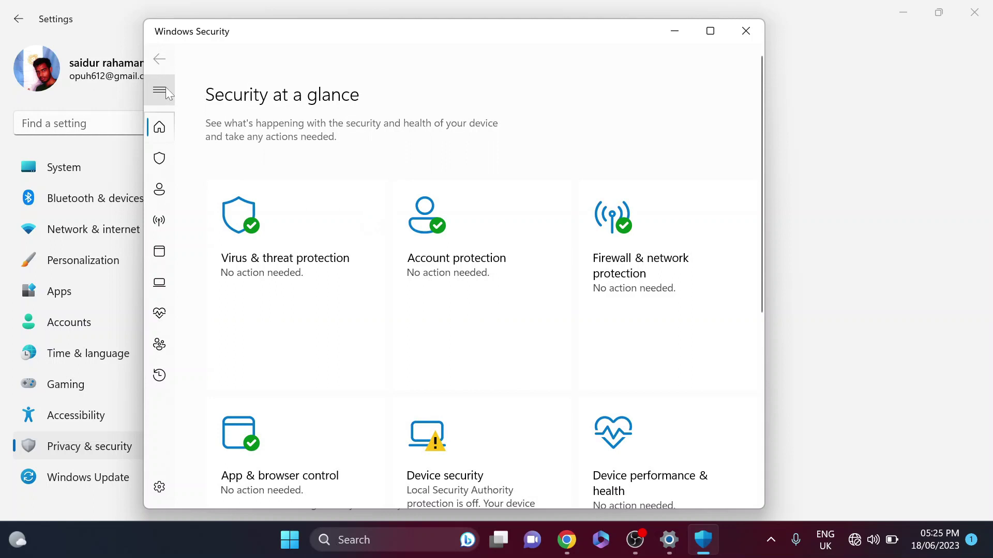
left_click(160, 91)
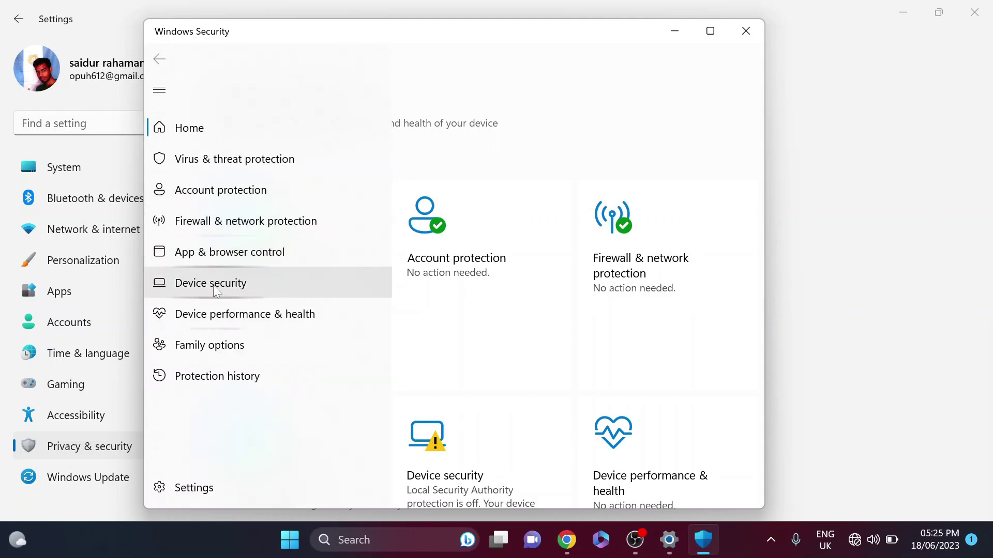
left_click(159, 90)
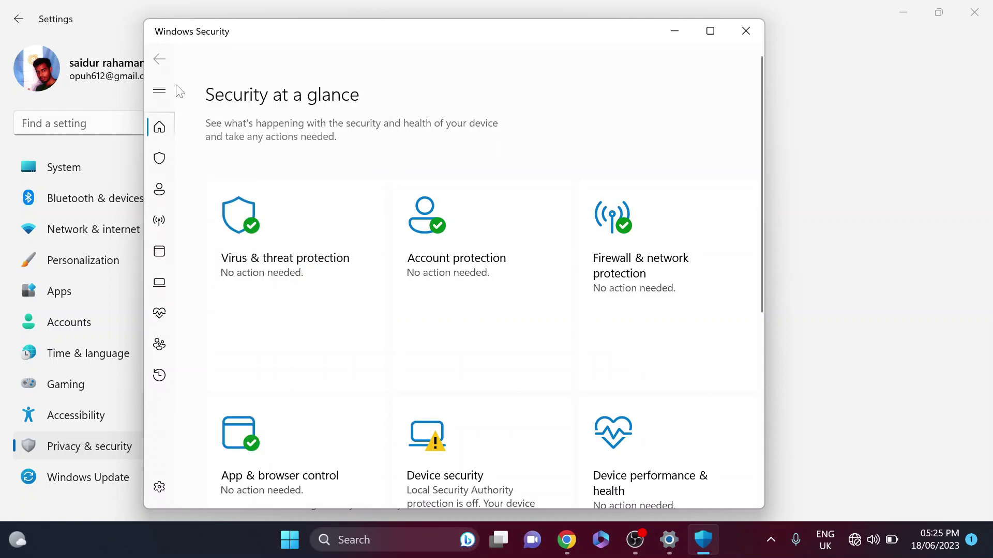
left_click(162, 88)
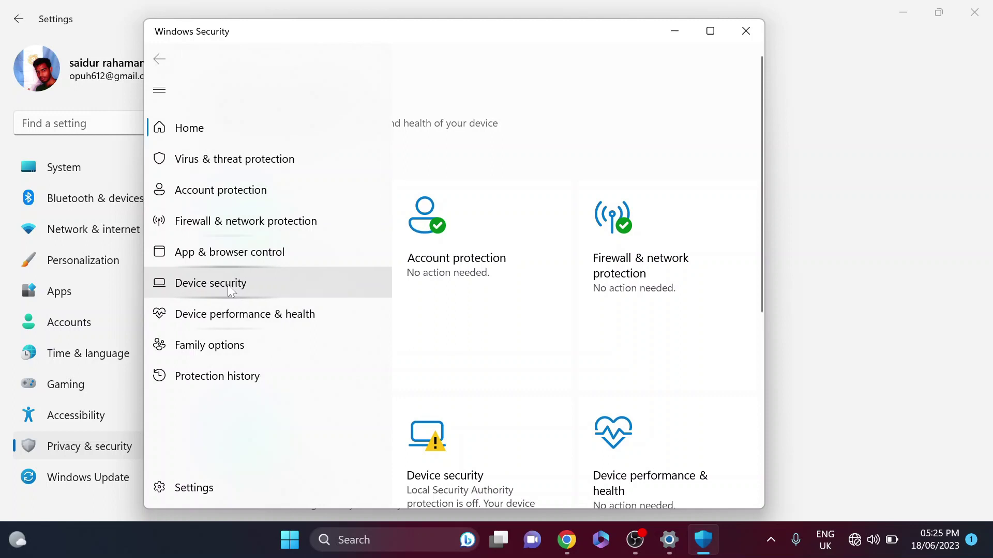
left_click(230, 285)
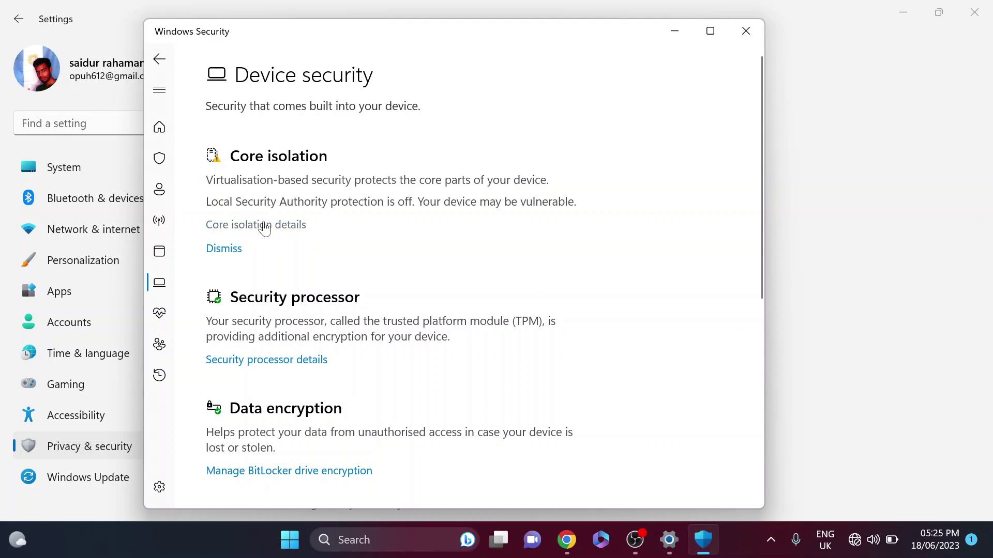
Turn on Memory integrity in Core isolation details, then close Windows Security
left_click(280, 224)
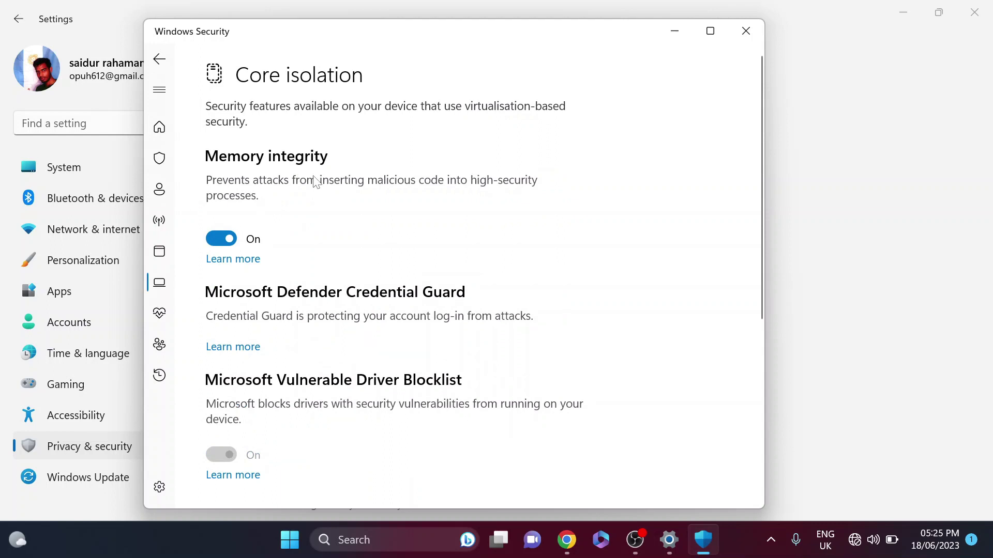
left_click(221, 239)
left_click(745, 31)
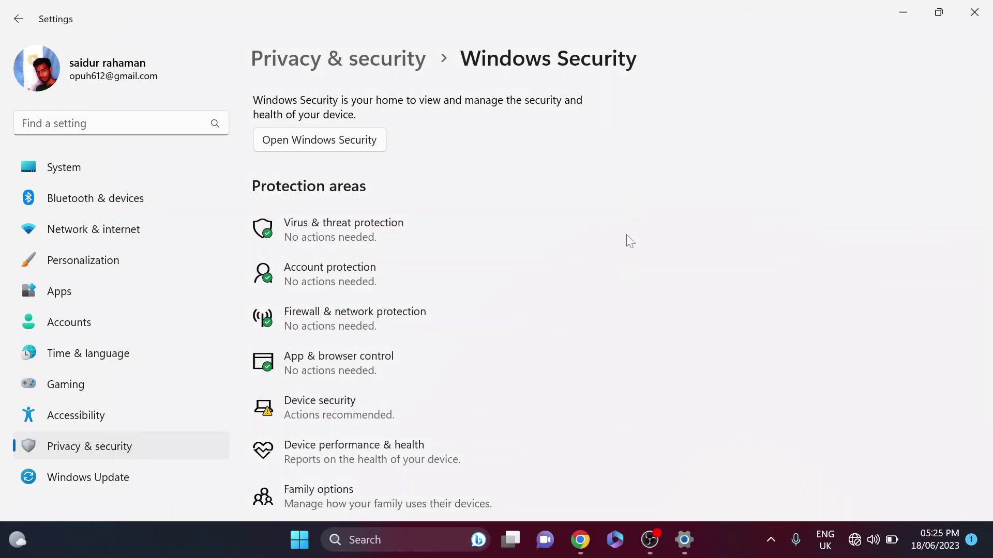